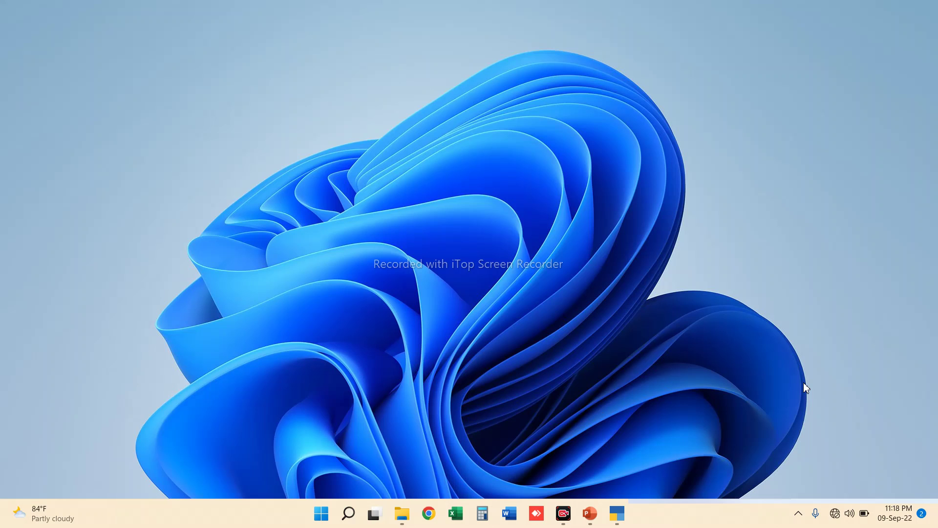
View the slide listing the simple and compound units, and switch to TallyPrime
{"action": "key", "text": "alt+Tab"}
{"action": "key", "text": "alt+Tab"}
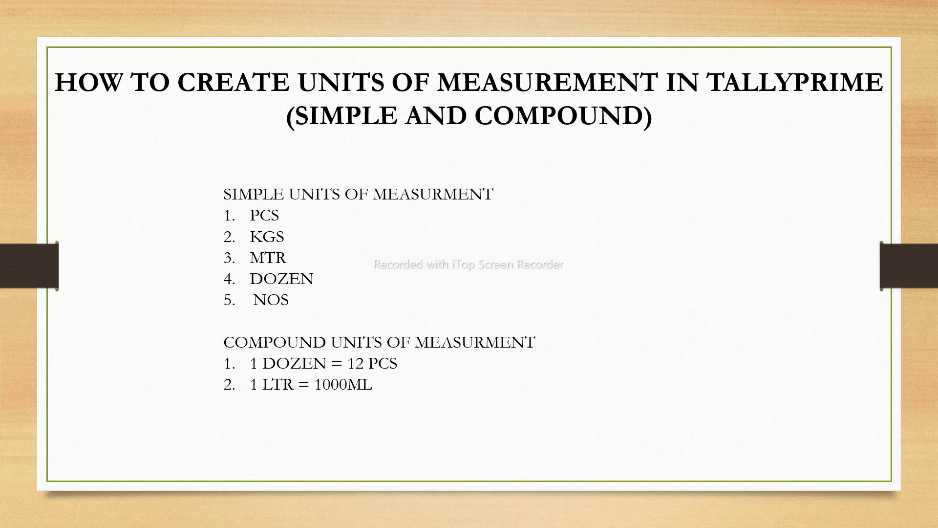
{"action": "key", "text": "alt+Tab"}
{"action": "key", "text": "Tab"}
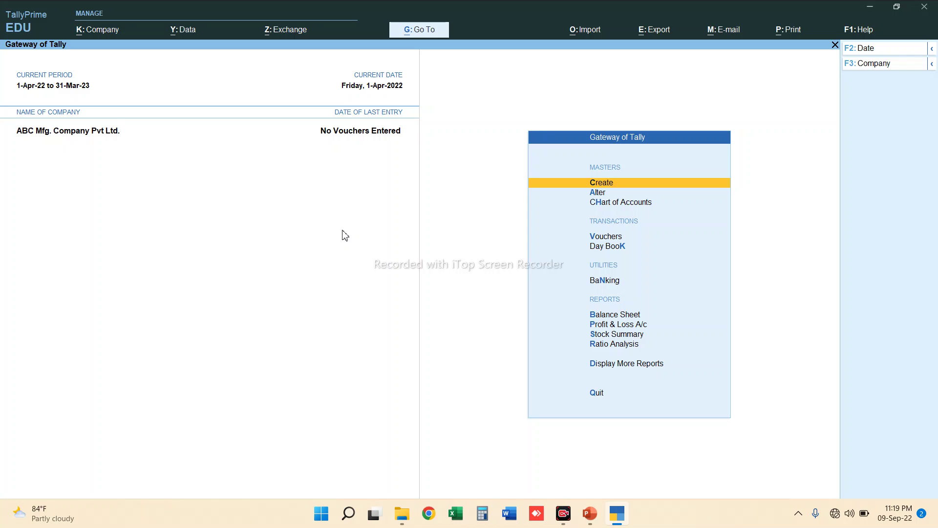
Open the creation form for a new Unit under the inventory masters
{"action": "key", "text": "Return"}
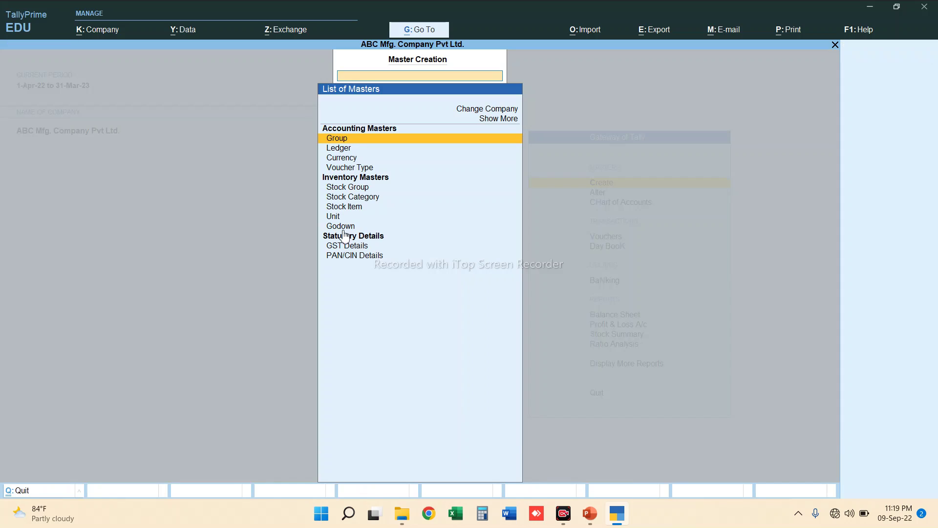
{"action": "key", "text": "Down"}
{"action": "key", "text": "Down"}
{"action": "key", "text": "Down"}
{"action": "key", "text": "Down"}
{"action": "key", "text": "Down"}
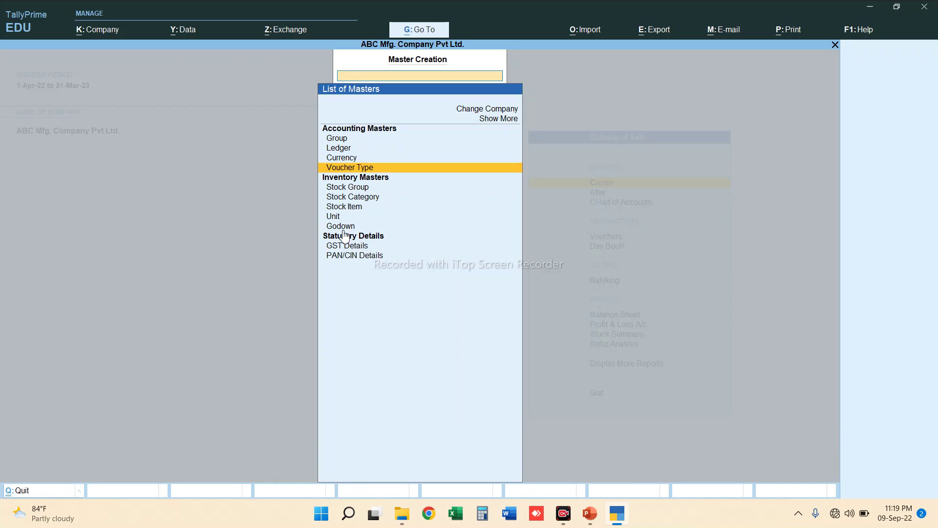
{"action": "key", "text": "Up"}
{"action": "key", "text": "Down"}
{"action": "key", "text": "Down"}
{"action": "key", "text": "Down"}
{"action": "key", "text": "Down"}
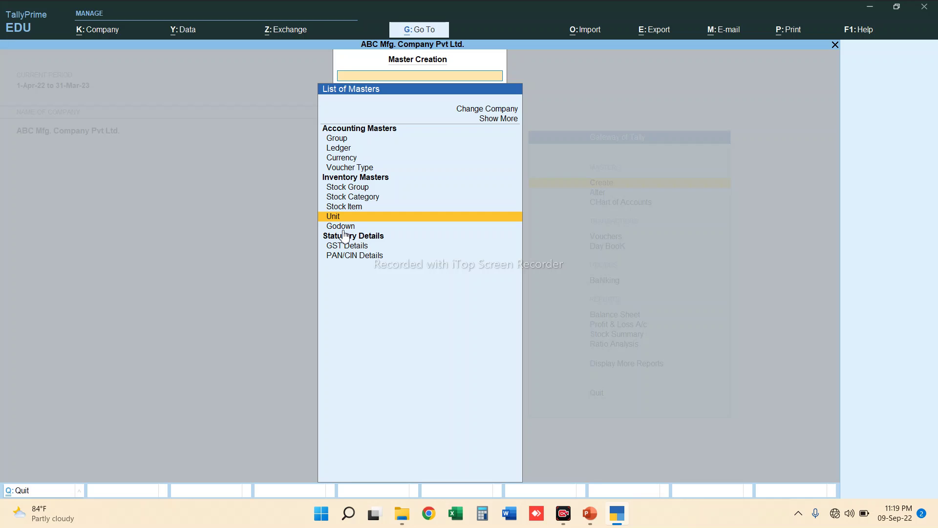
{"action": "key", "text": "Return"}
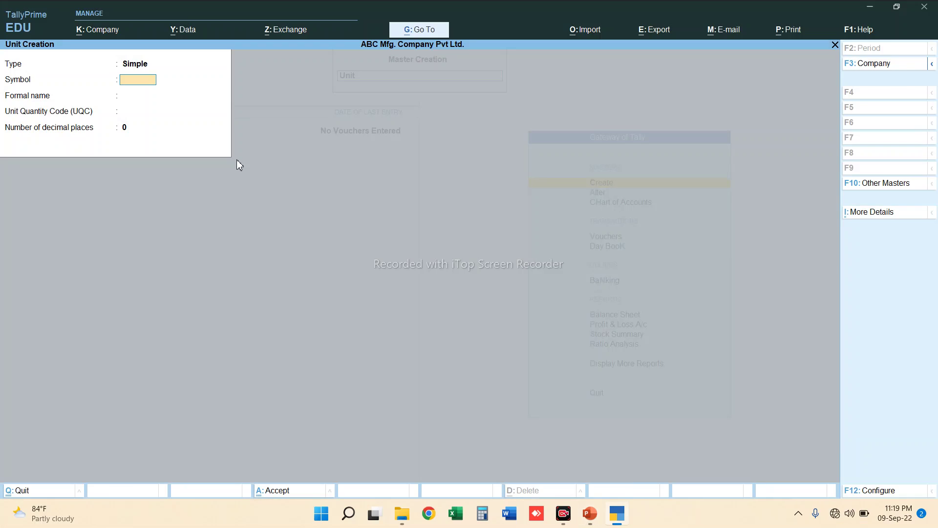
Create the simple unit PCS with formal name Pieces, UQC PCS-PIECES and 0 decimal places
{"action": "type", "text": "p"}
{"action": "key", "text": "BackSpace"}
{"action": "type", "text": "PCS"}
{"action": "key", "text": "Return"}
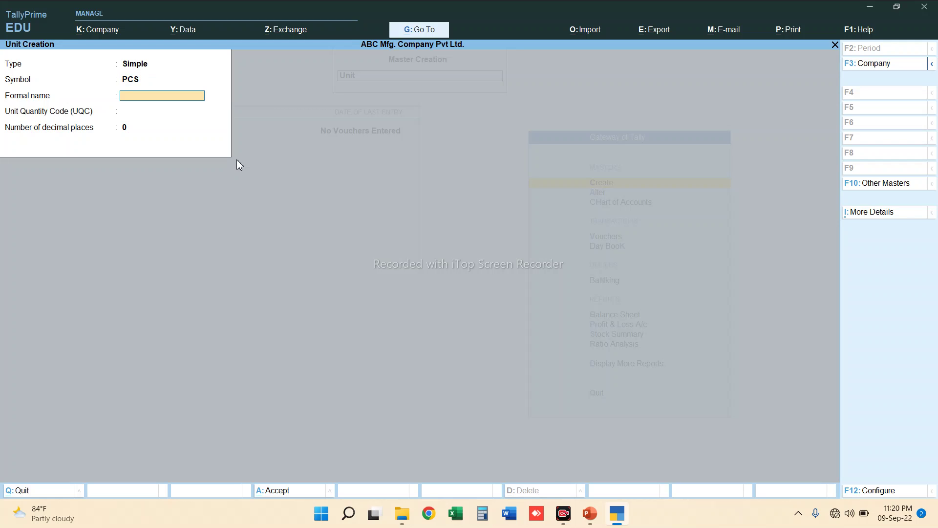
{"action": "type", "text": "Pieces"}
{"action": "key", "text": "Return"}
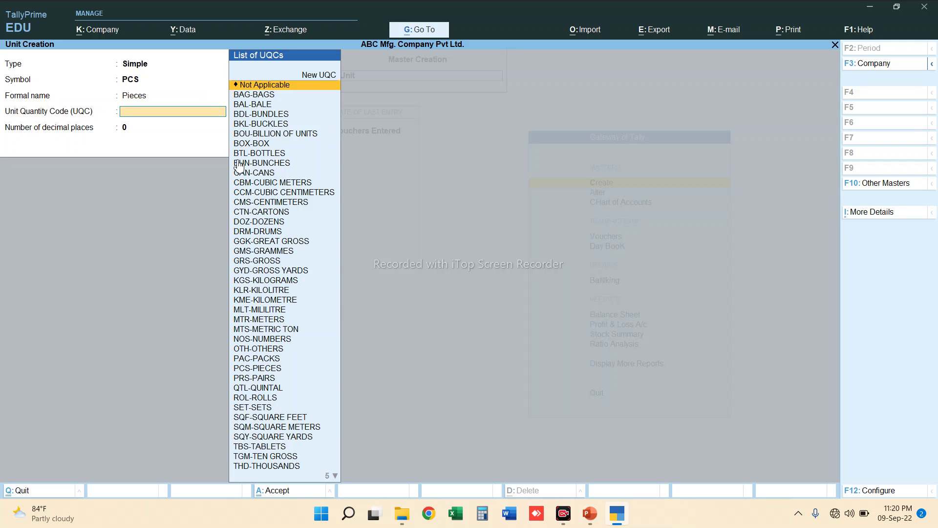
{"action": "type", "text": "pies"}
{"action": "key", "text": "BackSpace"}
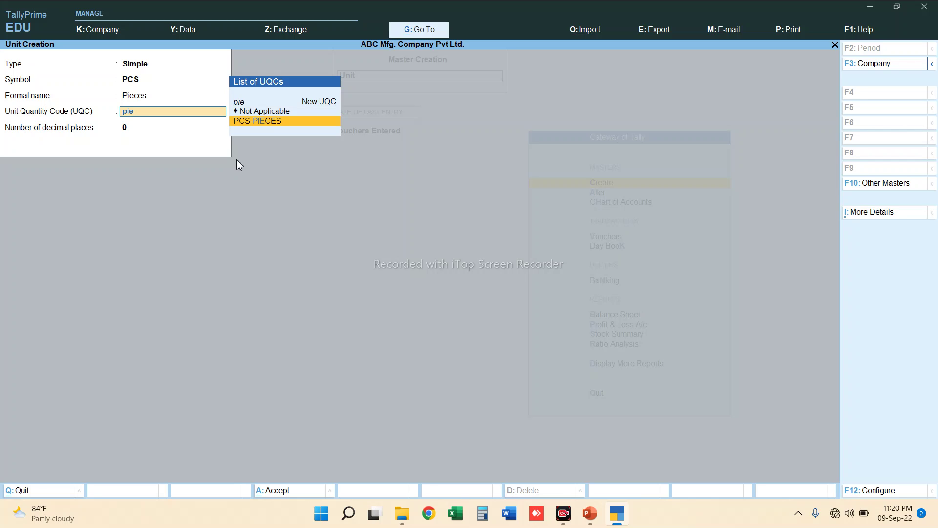
{"action": "key", "text": "Return"}
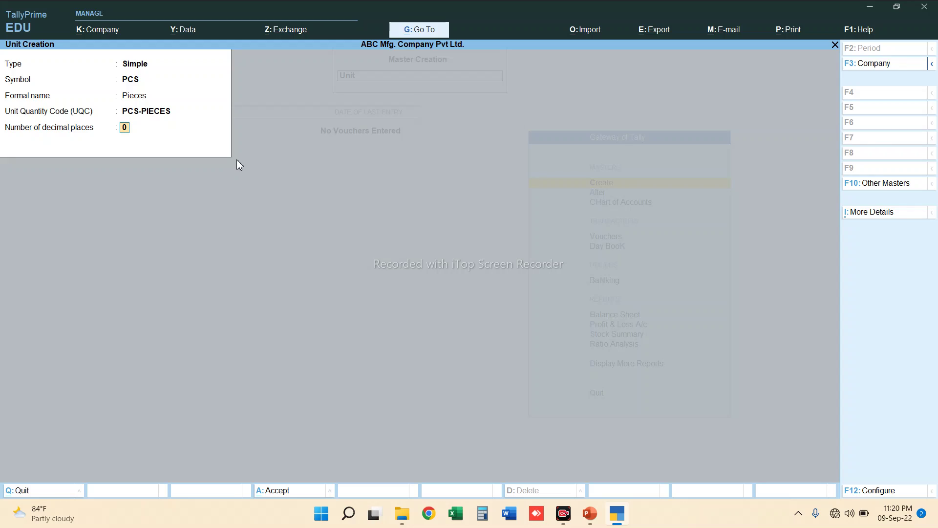
{"action": "key", "text": "Return"}
{"action": "key", "text": "Return"}
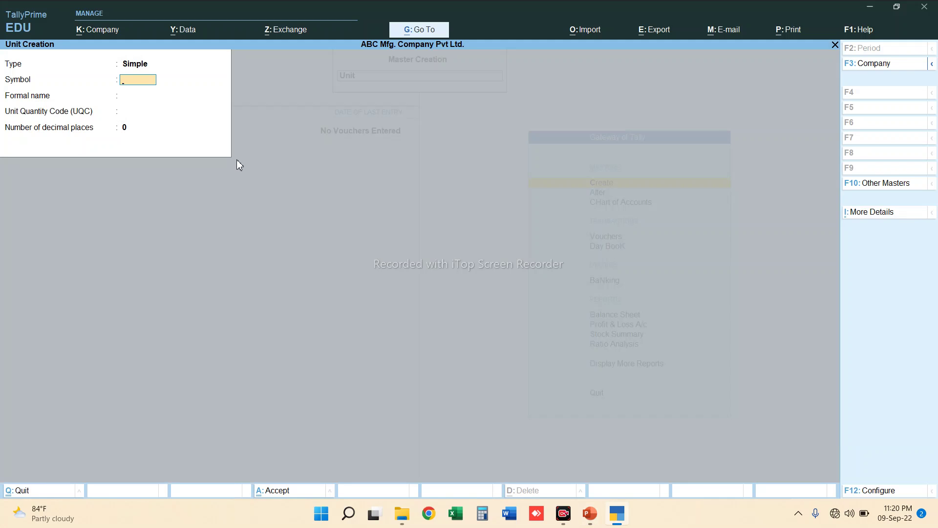
Create the simple unit KGS with formal name Kilogram, UQC KGS-KILOGRAMS and 0 decimal places
{"action": "type", "text": "KGS"}
{"action": "key", "text": "Return"}
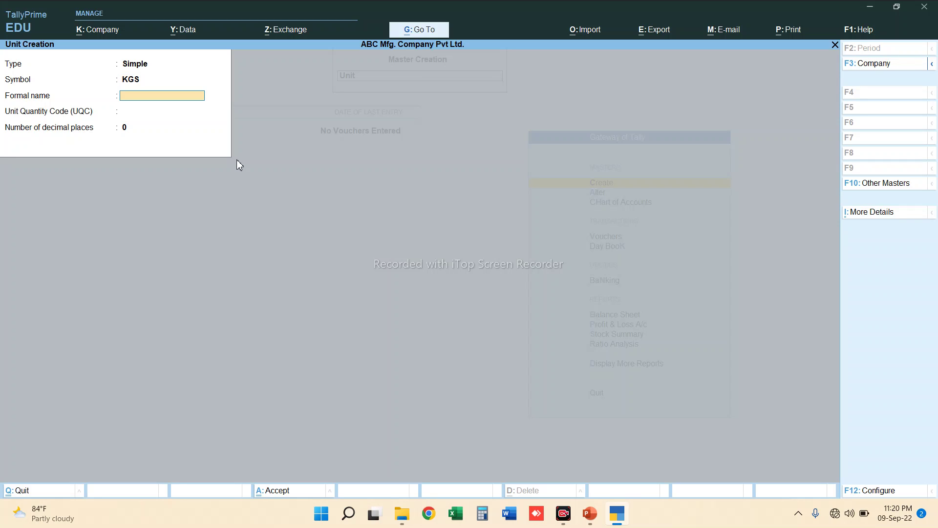
{"action": "type", "text": "Kilogramn"}
{"action": "key", "text": "BackSpace"}
{"action": "key", "text": "Return"}
{"action": "type", "text": "kil"}
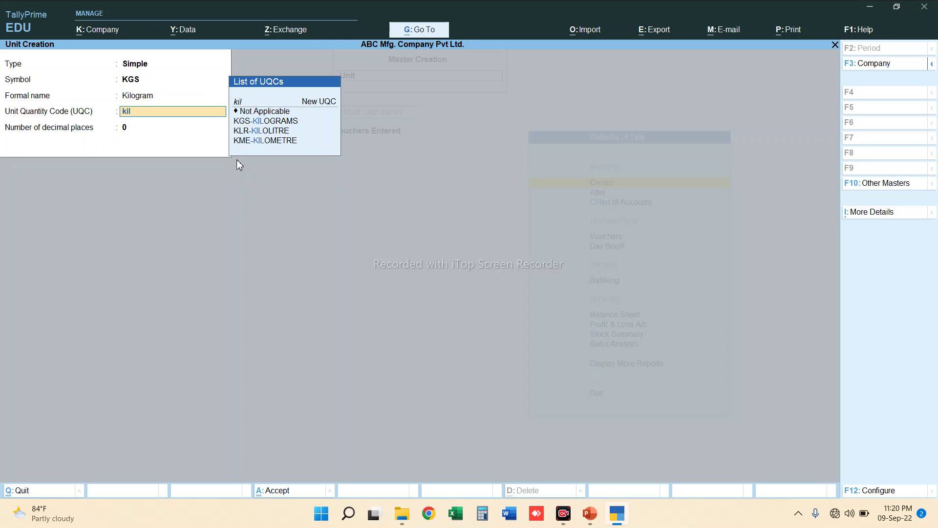
{"action": "key", "text": "Down"}
{"action": "key", "text": "Return"}
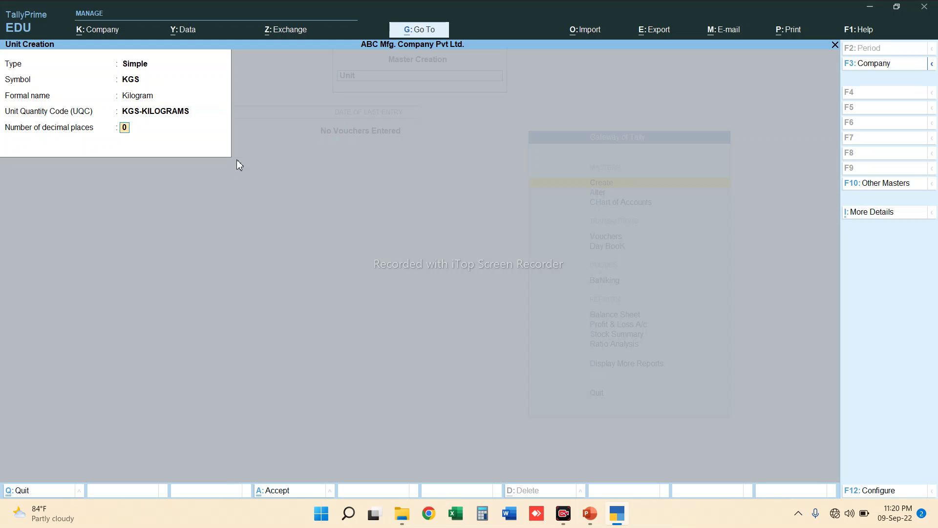
{"action": "key", "text": "Return"}
{"action": "key", "text": "Return"}
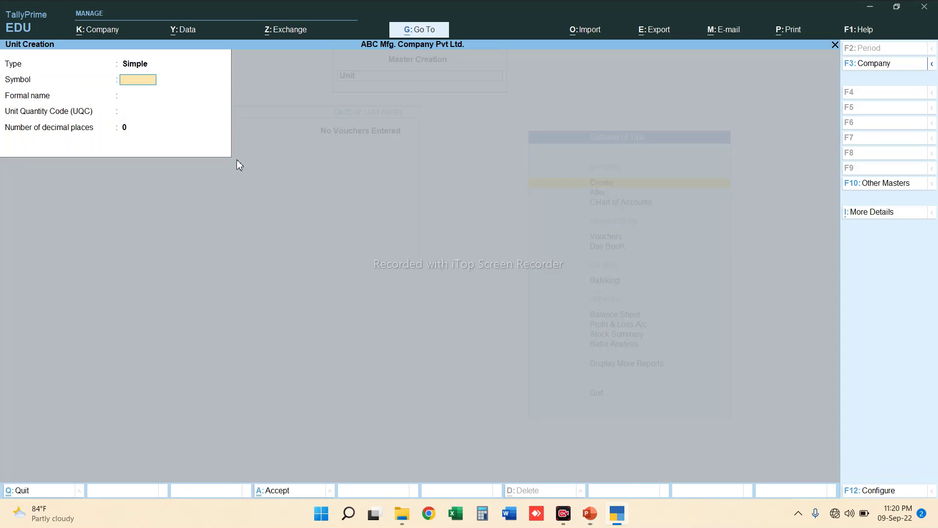
Create the simple unit MTR with formal name Meter, UQC MTR-METERS and 0 decimal places
{"action": "type", "text": "MTR"}
{"action": "key", "text": "Return"}
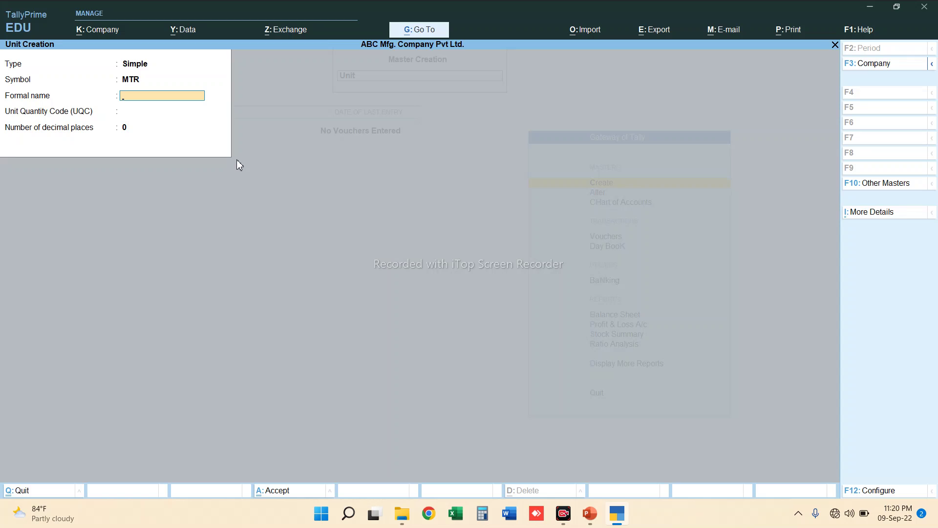
{"action": "type", "text": "Meter"}
{"action": "key", "text": "Return"}
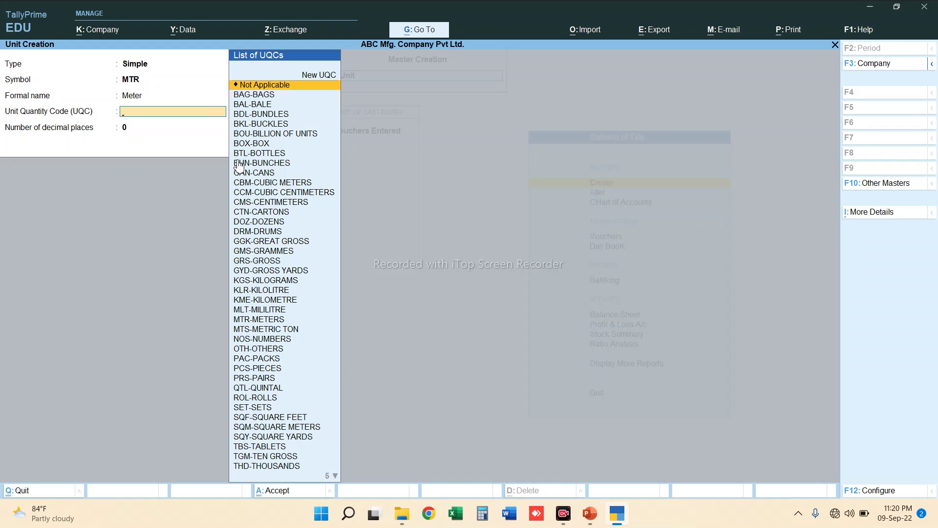
{"action": "type", "text": "MTR"}
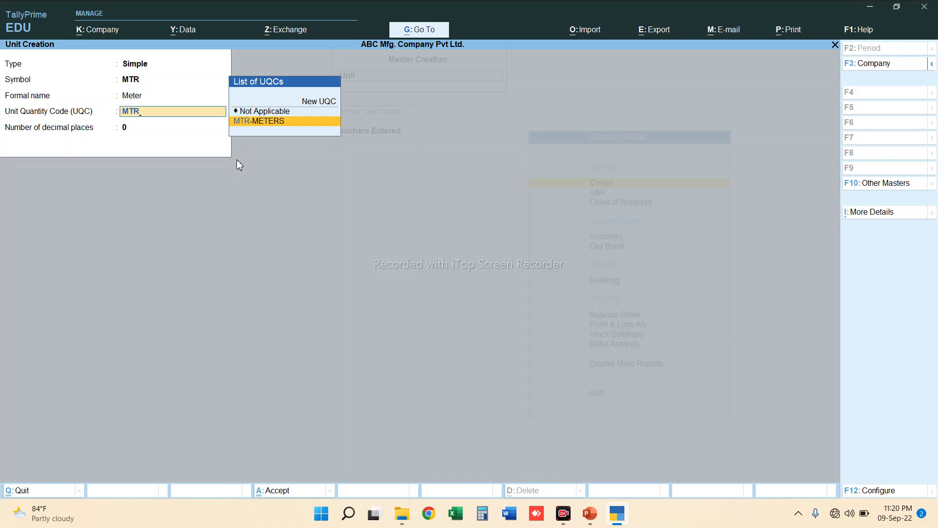
{"action": "key", "text": "Return"}
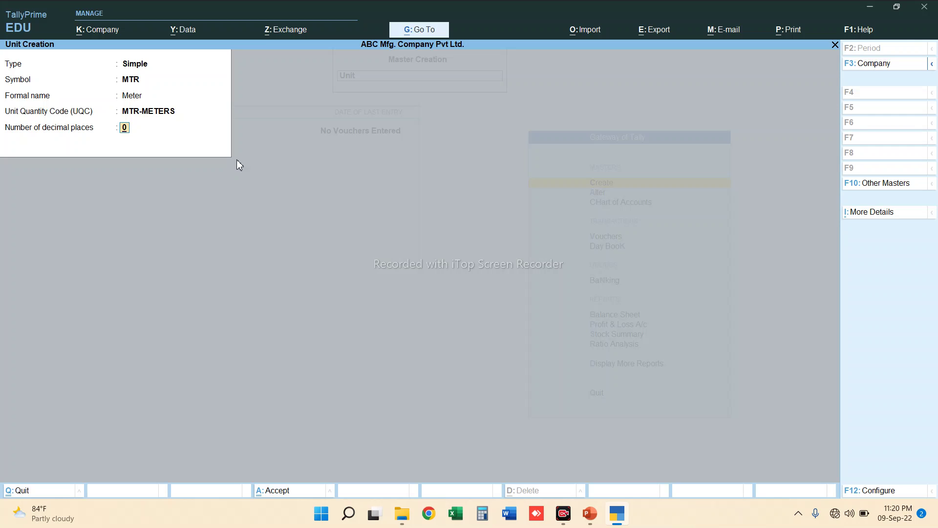
{"action": "key", "text": "Return"}
{"action": "key", "text": "Return"}
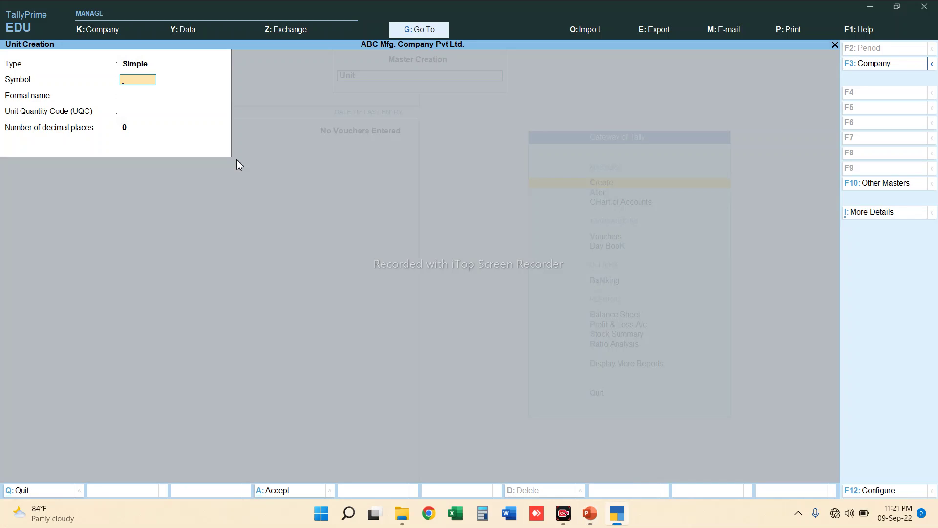
{"action": "type", "text": "Dozen"}
{"action": "key", "text": "Return"}
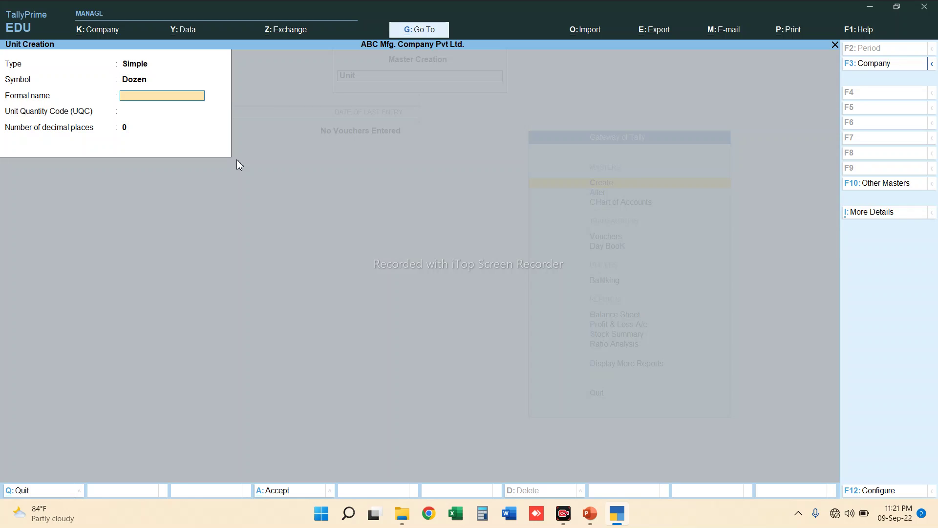
{"action": "type", "text": "D"}
{"action": "key", "text": "BackSpace"}
{"action": "key", "text": "BackSpace"}
{"action": "key", "text": "BackSpace"}
{"action": "key", "text": "BackSpace"}
{"action": "key", "text": "BackSpace"}
{"action": "key", "text": "BackSpace"}
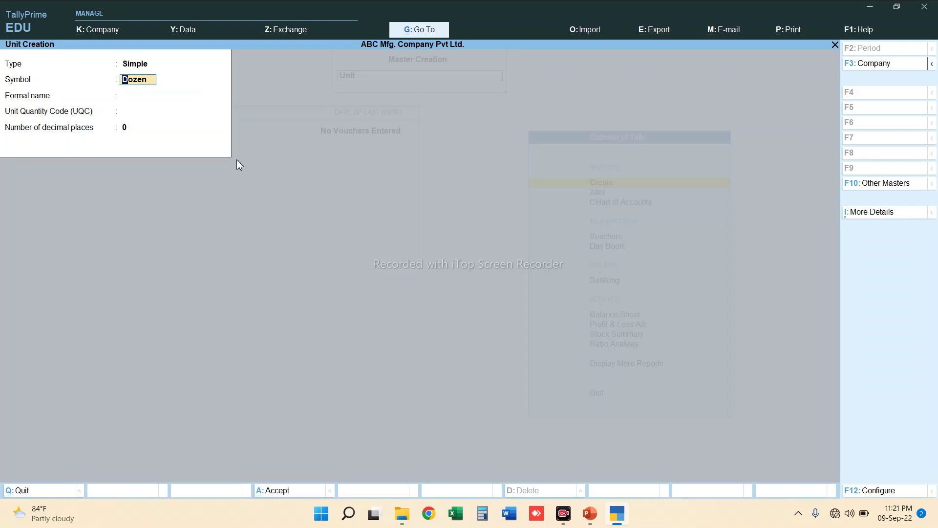
Fill in the new simple unit with symbol DZN, formal name Dozen and UQC DOZ-DOZENS
{"action": "type", "text": "DZn"}
{"action": "key", "text": "BackSpace"}
{"action": "type", "text": "N"}
{"action": "key", "text": "Return"}
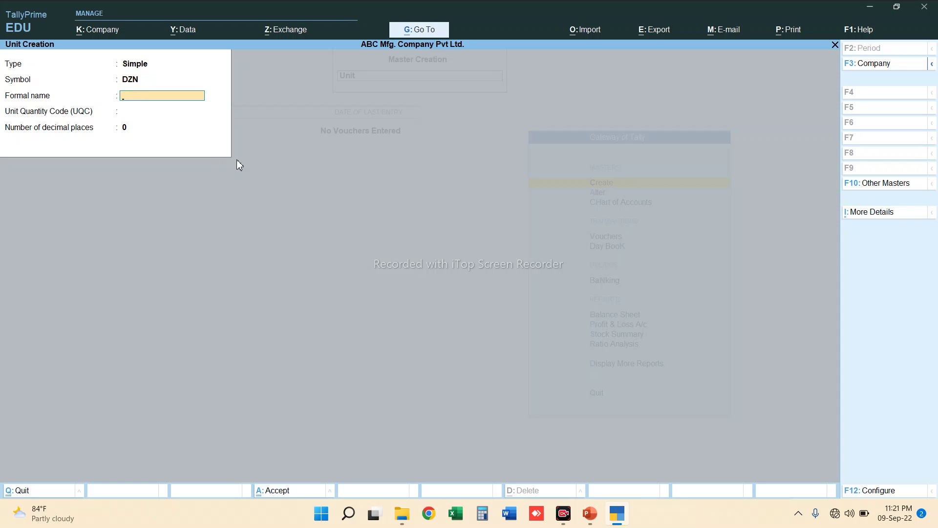
{"action": "type", "text": "Dozen"}
{"action": "key", "text": "Return"}
{"action": "type", "text": "Do"}
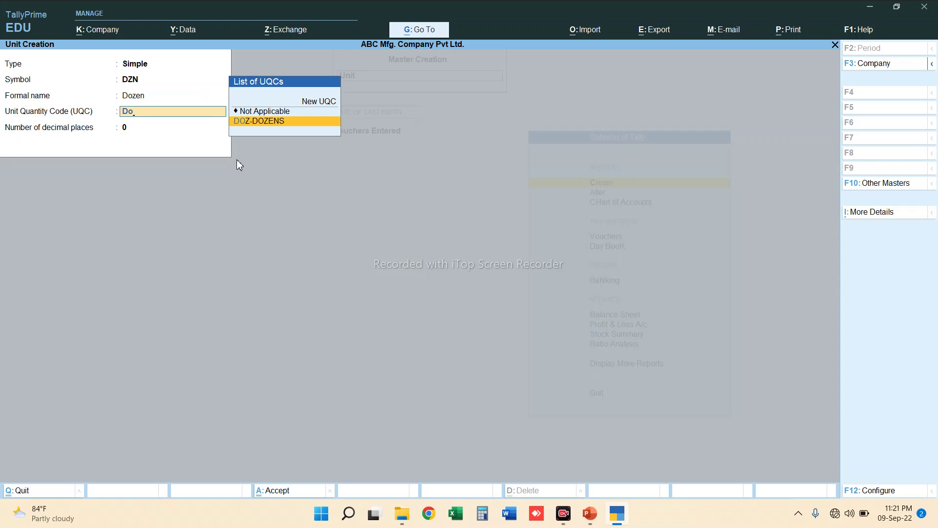
{"action": "key", "text": "Return"}
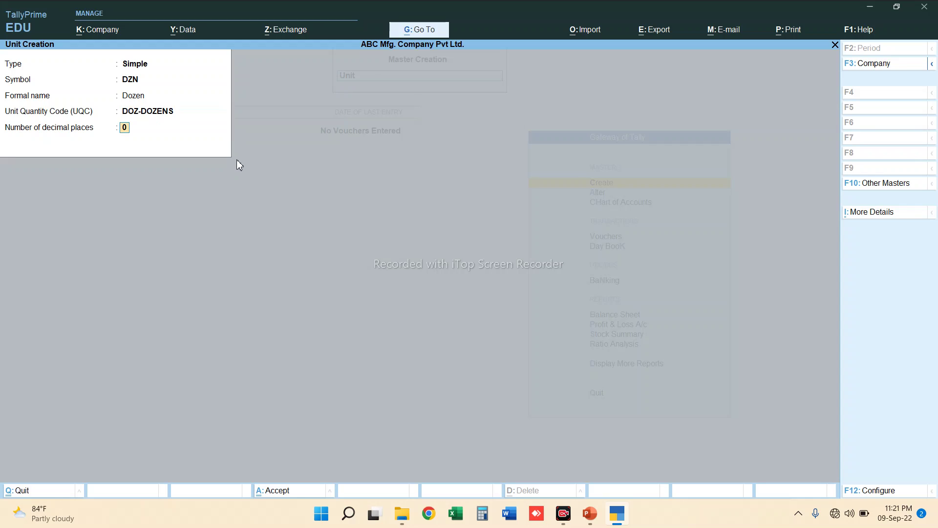
Change the dozen unit's symbol to Doz and save the unit with 0 decimal places
{"action": "key", "text": "BackSpace"}
{"action": "key", "text": "BackSpace"}
{"action": "key", "text": "BackSpace"}
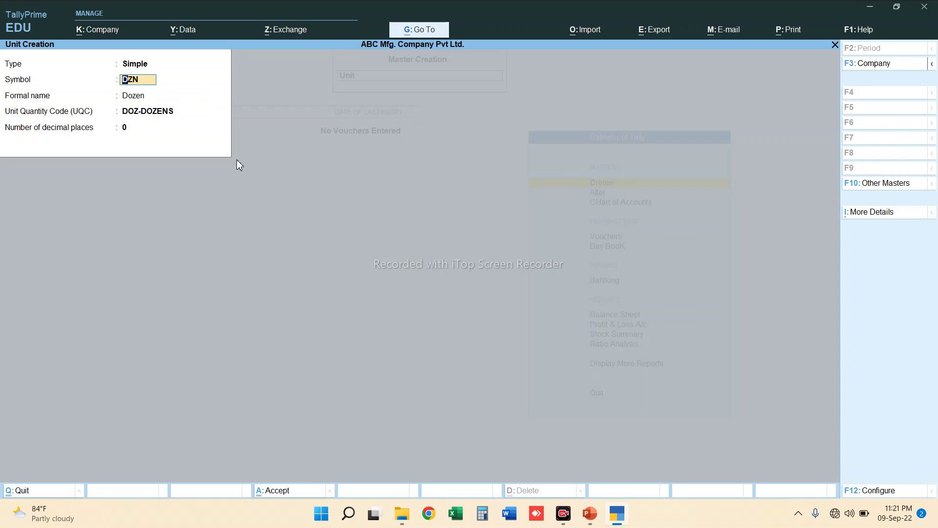
{"action": "type", "text": "Doz"}
{"action": "key", "text": "Return"}
{"action": "key", "text": "Return"}
{"action": "key", "text": "Return"}
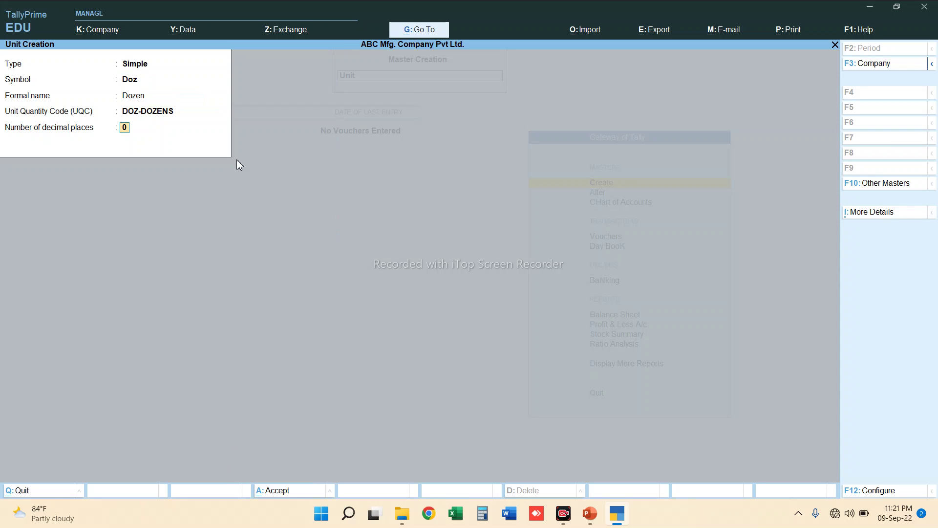
{"action": "key", "text": "Return"}
{"action": "key", "text": "Return"}
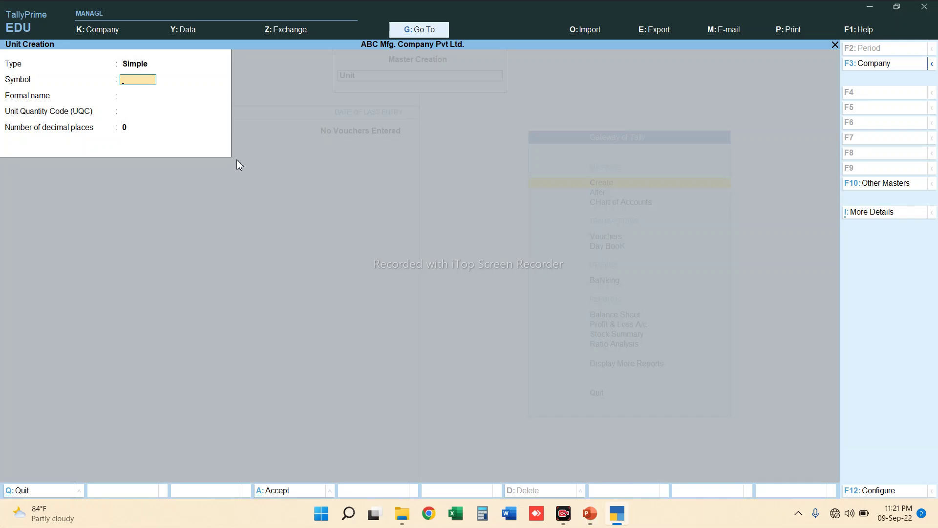
Create the simple unit NOS with formal name Numbers, UQC NOS-NUMBERS and 0 decimal places
{"action": "type", "text": "NOS"}
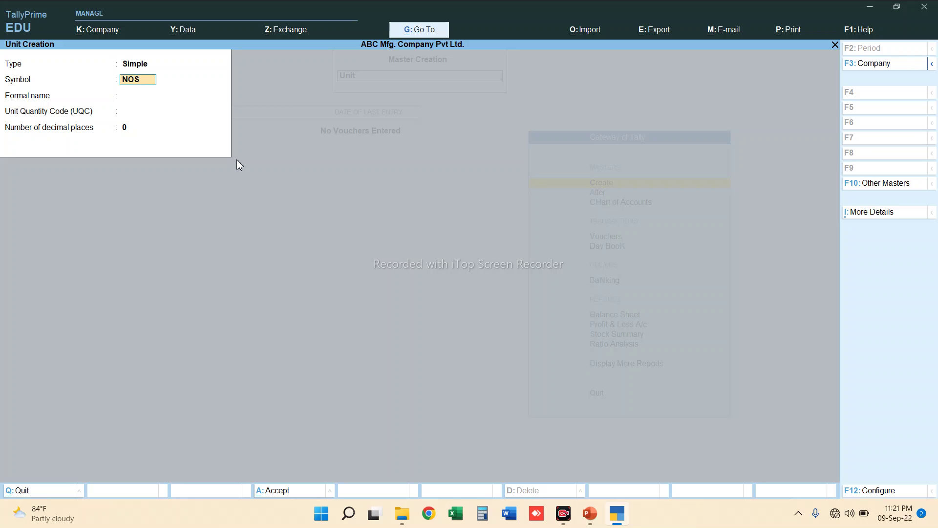
{"action": "key", "text": "Return"}
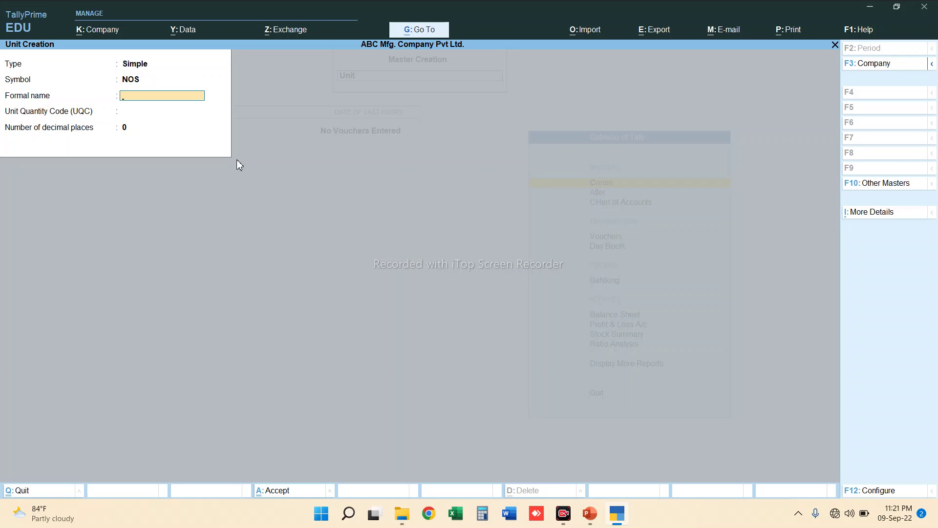
{"action": "type", "text": "Numbers"}
{"action": "key", "text": "Return"}
{"action": "type", "text": "NOS"}
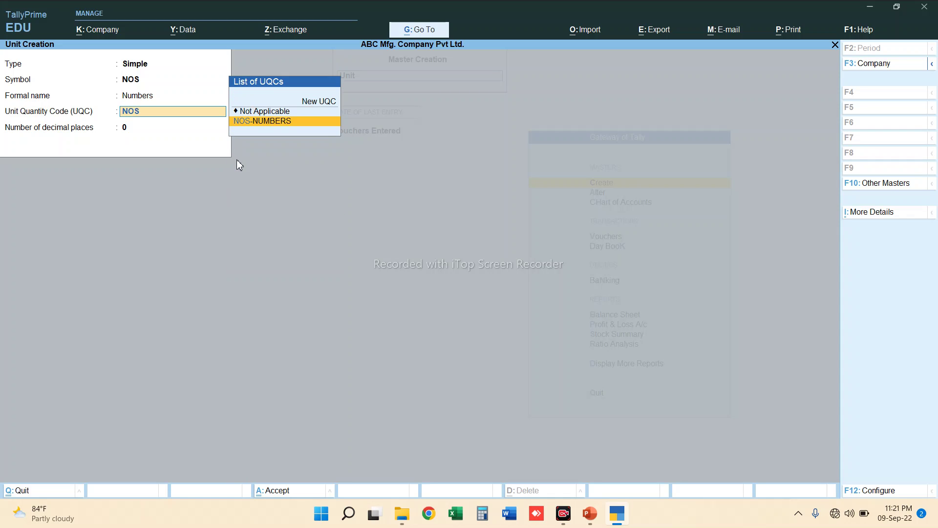
{"action": "key", "text": "Return"}
{"action": "key", "text": "Return"}
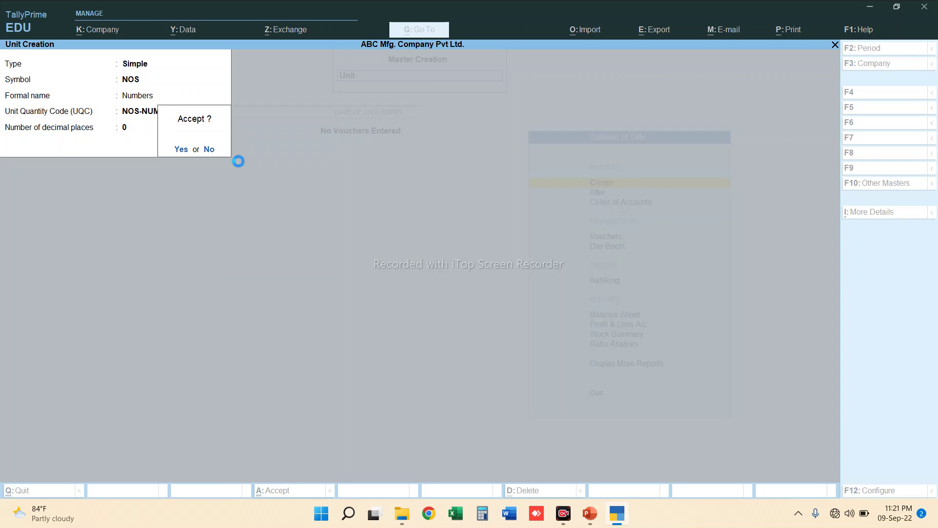
{"action": "key", "text": "y"}
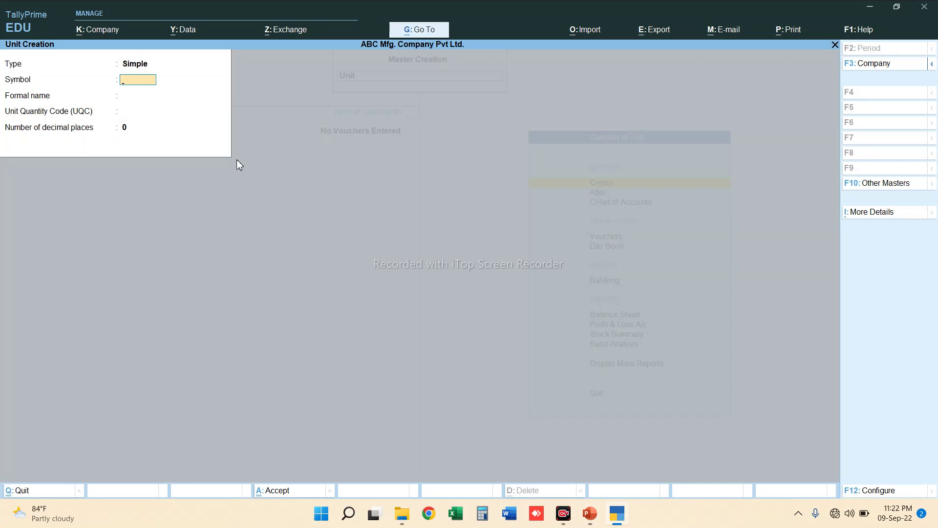
Leave the unit creation form without adding another unit and return to the Gateway of Tally
{"action": "key", "text": "BackSpace"}
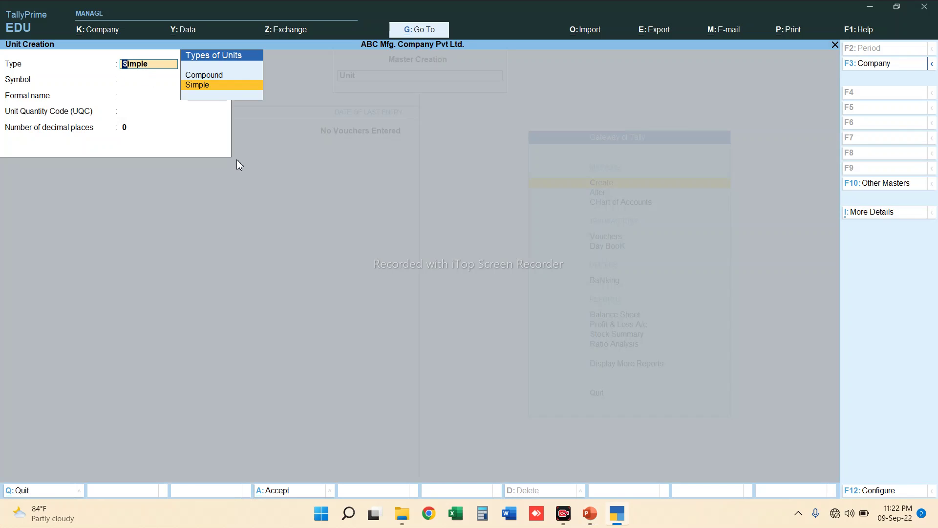
{"action": "key", "text": "Escape"}
{"action": "key", "text": "Escape"}
{"action": "key", "text": "Escape"}
{"action": "key", "text": "Escape"}
{"action": "key", "text": "Escape"}
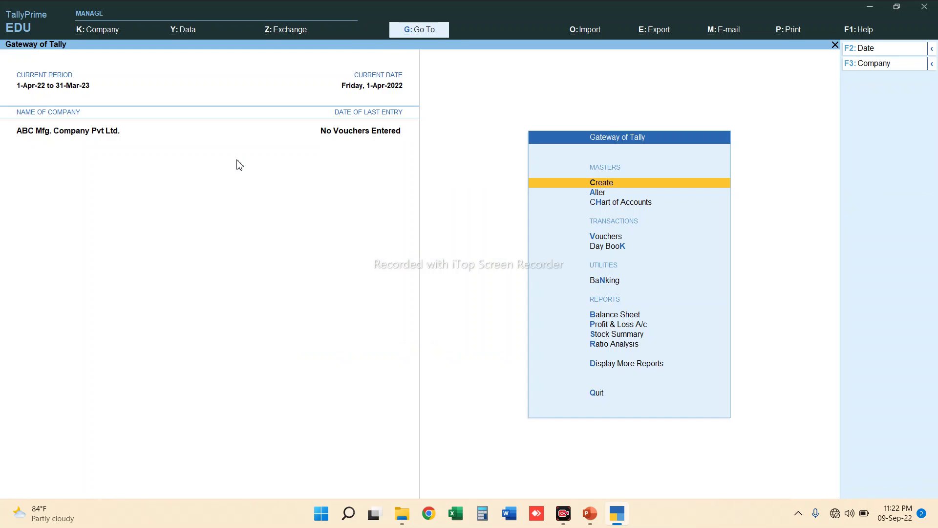
Open the creation form for a new unit master and set its type to Compound
{"action": "key", "text": "Return"}
{"action": "key", "text": "Down"}
{"action": "key", "text": "Down"}
{"action": "key", "text": "Down"}
{"action": "key", "text": "Down"}
{"action": "key", "text": "Down"}
{"action": "key", "text": "Down"}
{"action": "key", "text": "Down"}
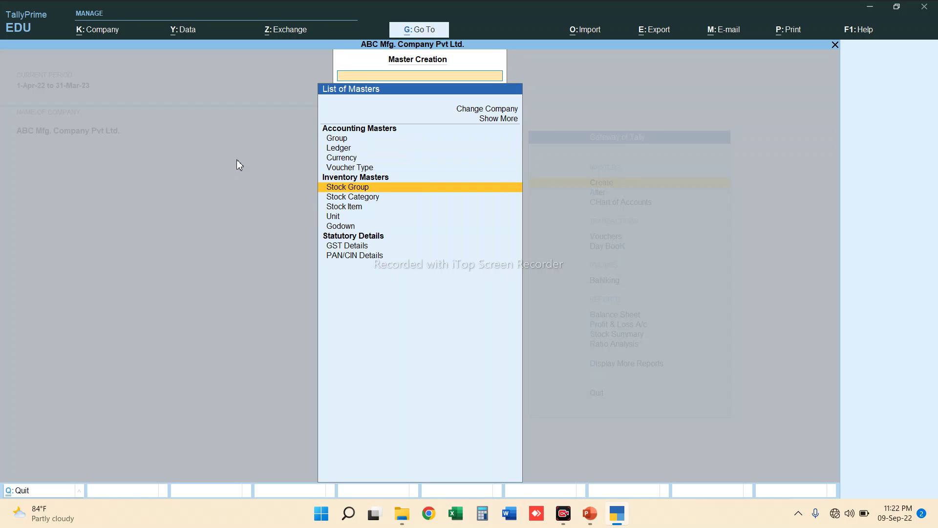
{"action": "key", "text": "Return"}
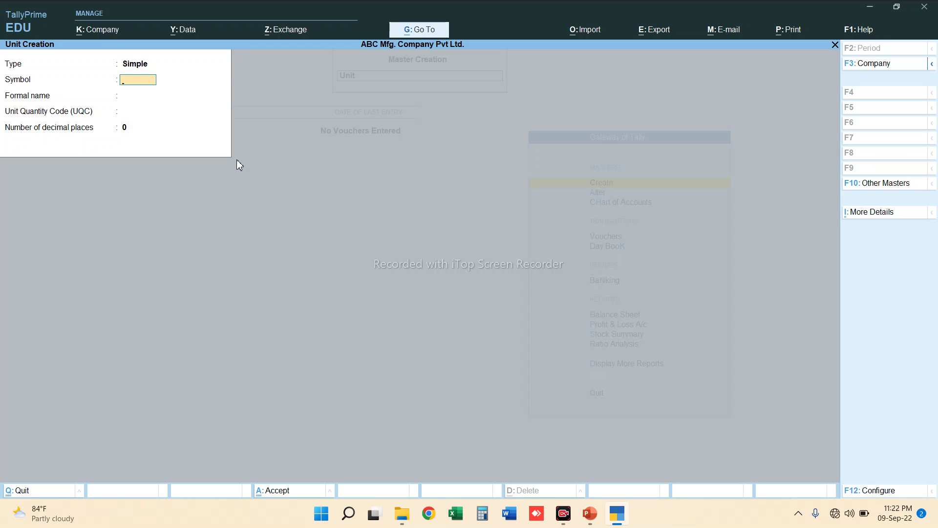
{"action": "key", "text": "BackSpace"}
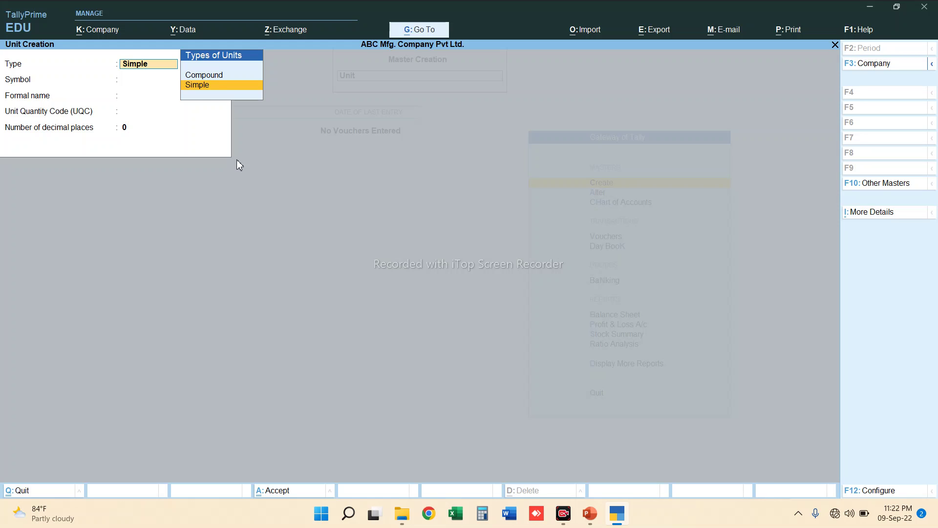
{"action": "key", "text": "Up"}
{"action": "key", "text": "Return"}
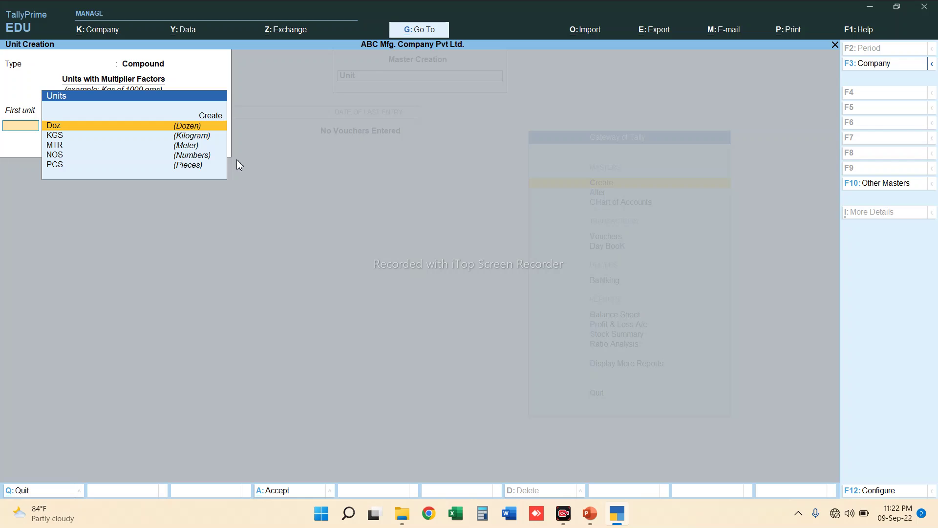
Define the compound unit as Doz of 12 PCS and save it
{"action": "key", "text": "Return"}
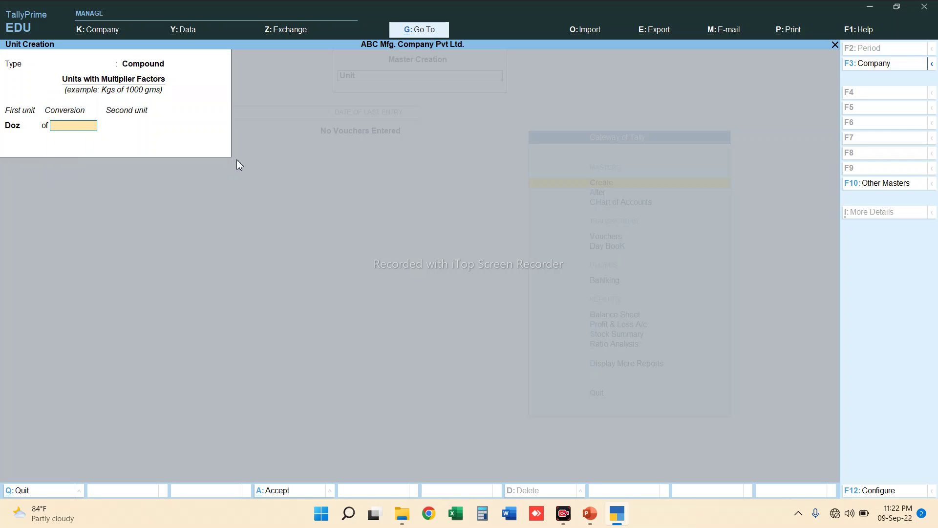
{"action": "type", "text": "12"}
{"action": "key", "text": "Return"}
{"action": "key", "text": "Down"}
{"action": "key", "text": "Down"}
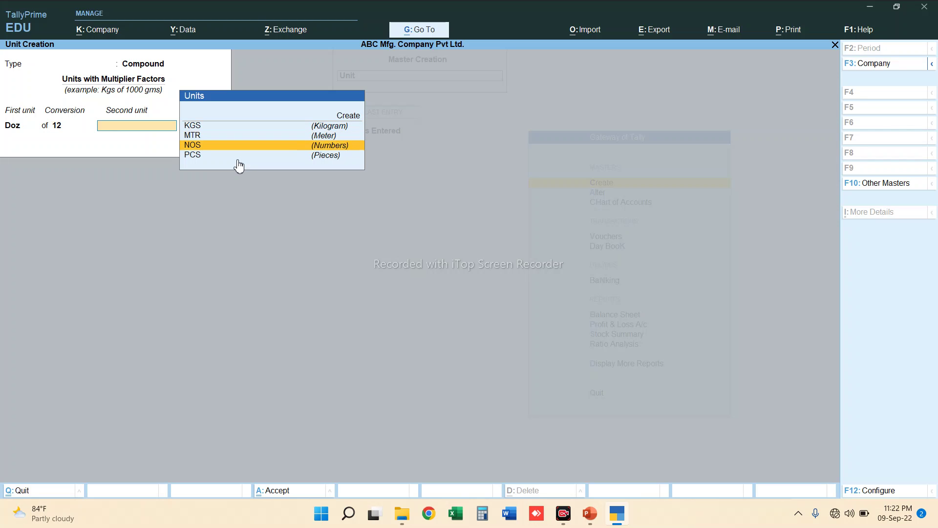
{"action": "key", "text": "Down"}
{"action": "key", "text": "Return"}
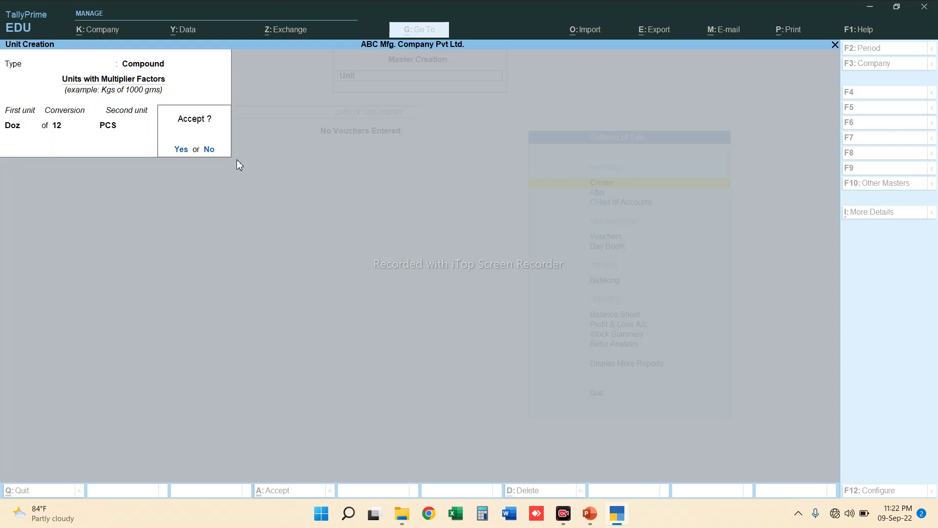
{"action": "key", "text": "n"}
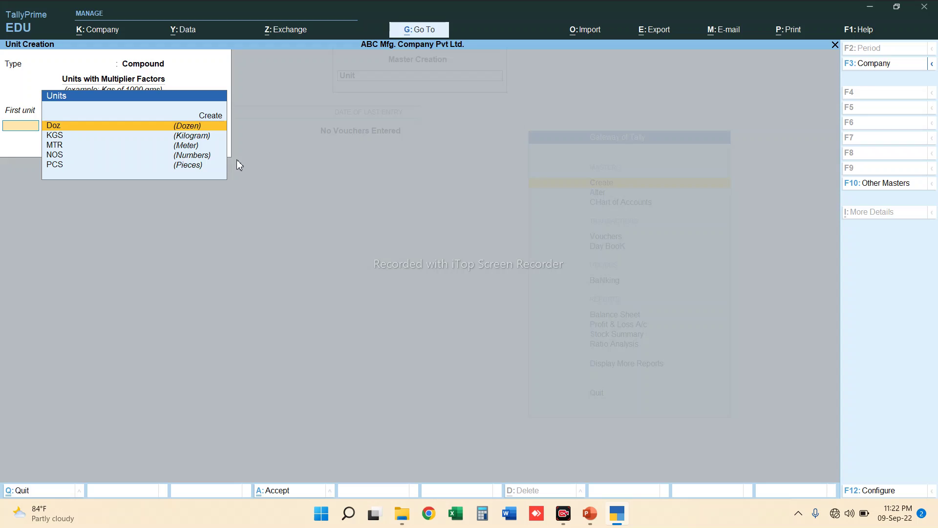
{"action": "key", "text": "Down"}
{"action": "key", "text": "Return"}
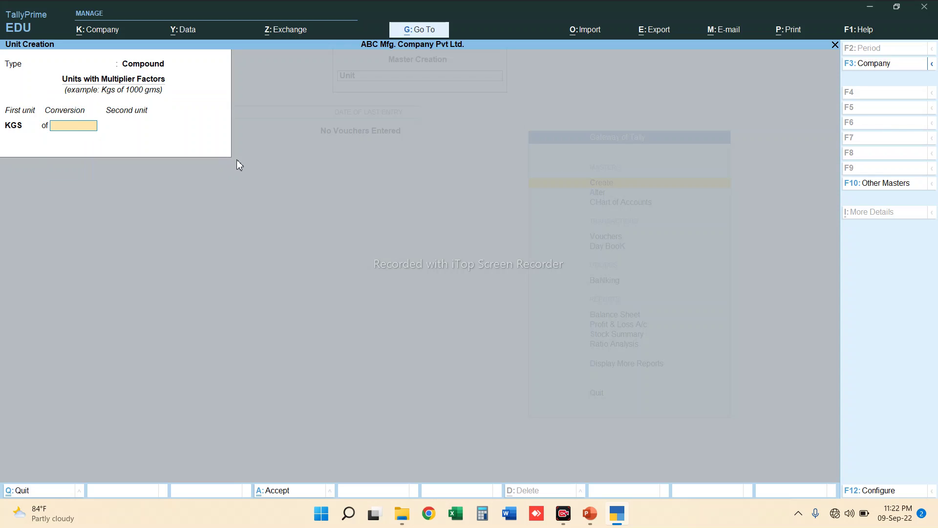
{"action": "type", "text": "1000"}
{"action": "key", "text": "Return"}
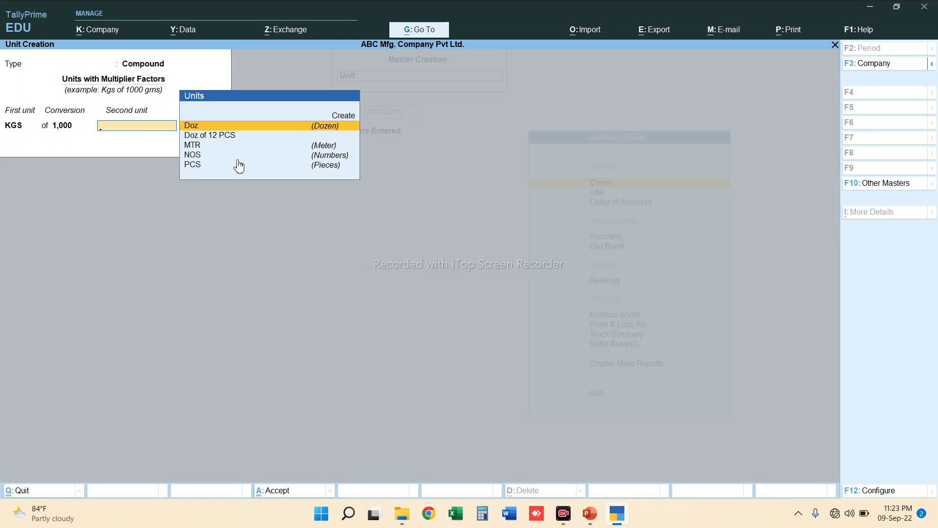
{"action": "key", "text": "Up"}
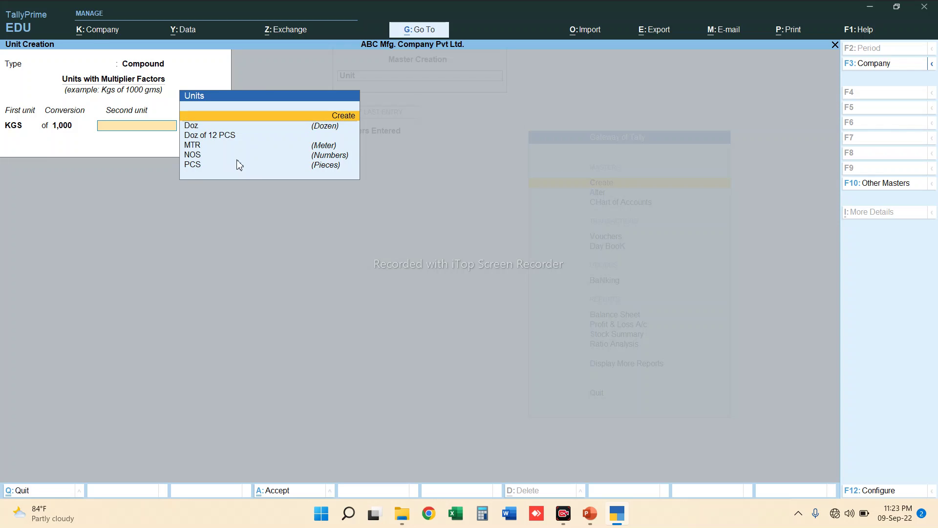
{"action": "key", "text": "Return"}
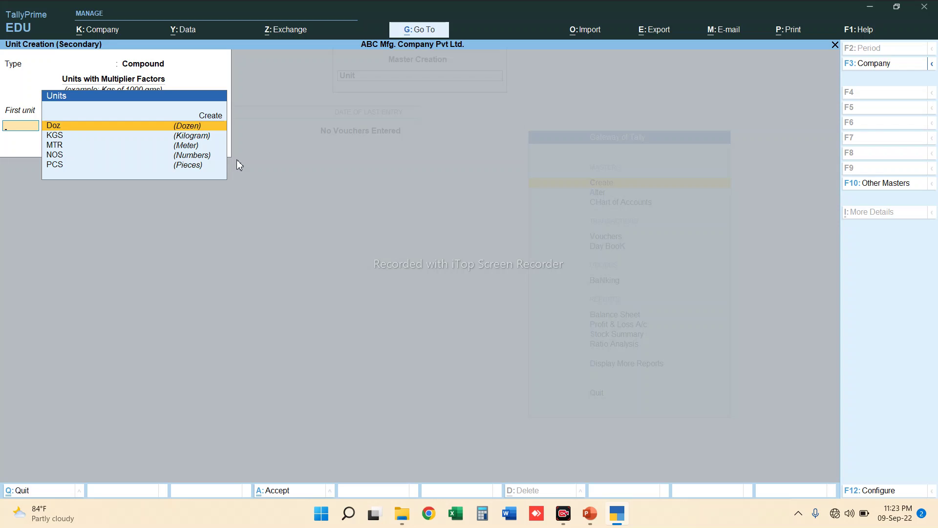
{"action": "key", "text": "Escape"}
{"action": "key", "text": "y"}
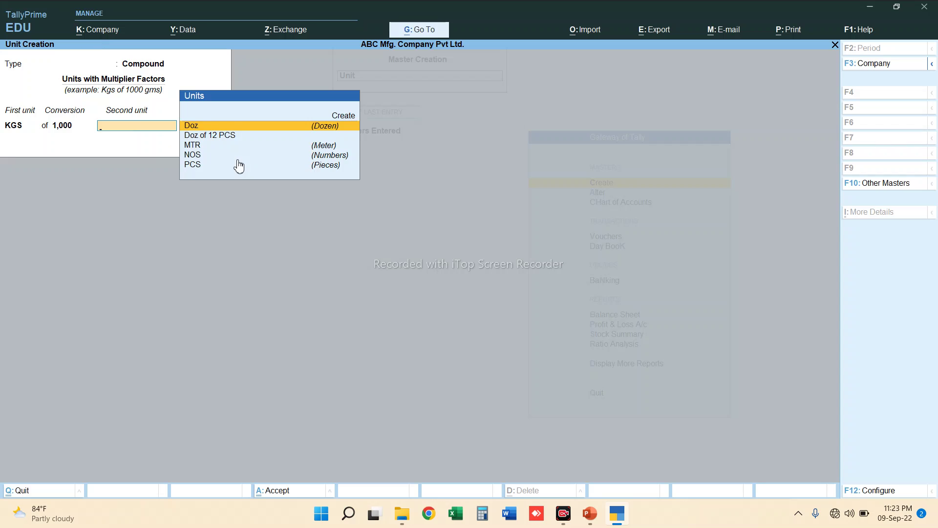
{"action": "key", "text": "Escape"}
{"action": "key", "text": "y"}
Start a new unit of type Simple with symbol GMS and formal name Grams
{"action": "key", "text": "Return"}
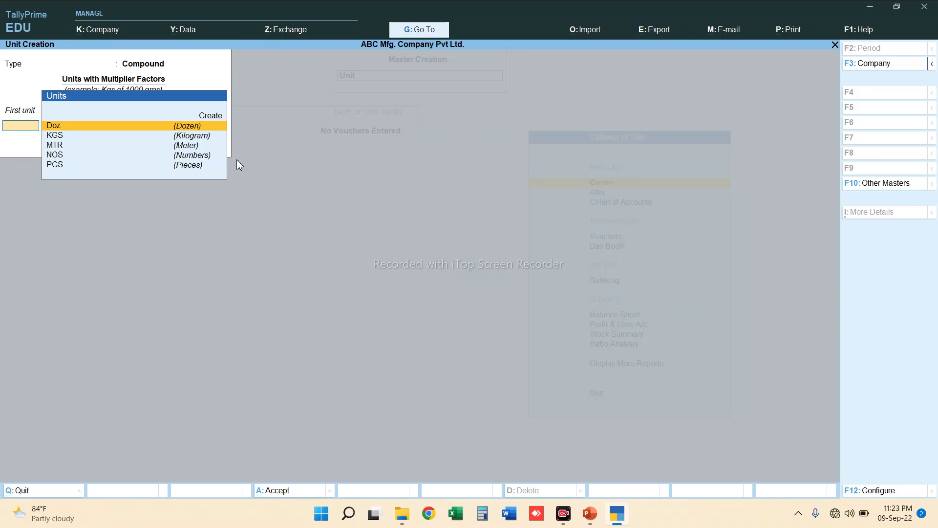
{"action": "key", "text": "BackSpace"}
{"action": "key", "text": "Down"}
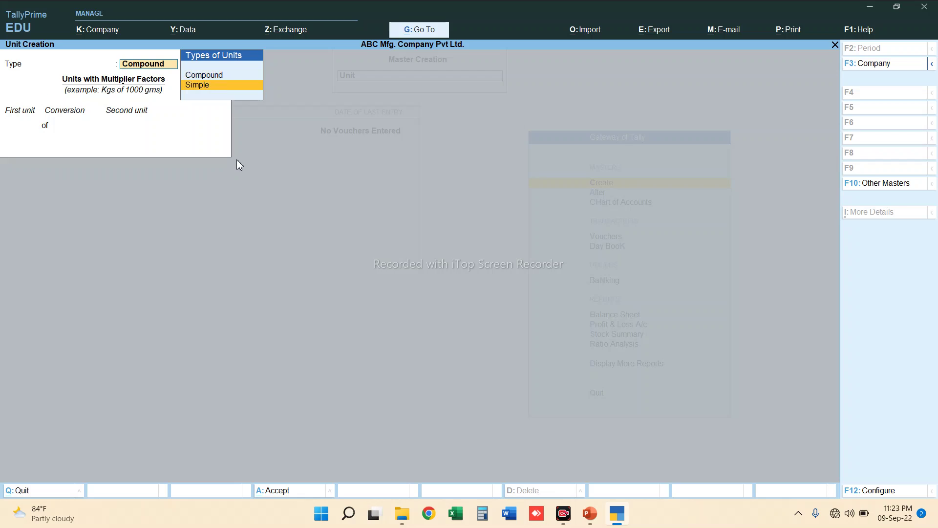
{"action": "key", "text": "Return"}
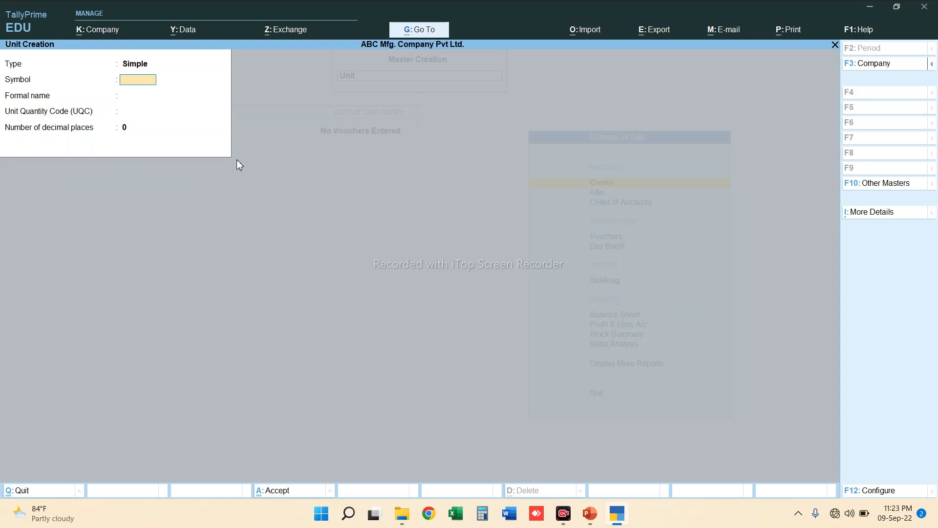
{"action": "type", "text": "GMS"}
{"action": "key", "text": "Return"}
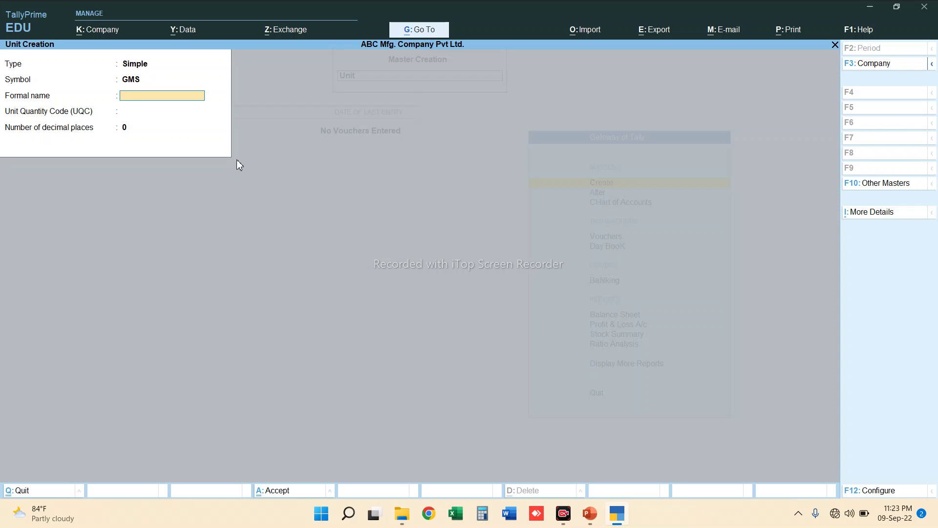
{"action": "type", "text": "GR"}
{"action": "key", "text": "BackSpace"}
{"action": "type", "text": "rams"}
{"action": "key", "text": "Return"}
Assign the UQC GMS-GRAMMES to the grams unit and save it with 0 decimal places
{"action": "type", "text": "GN"}
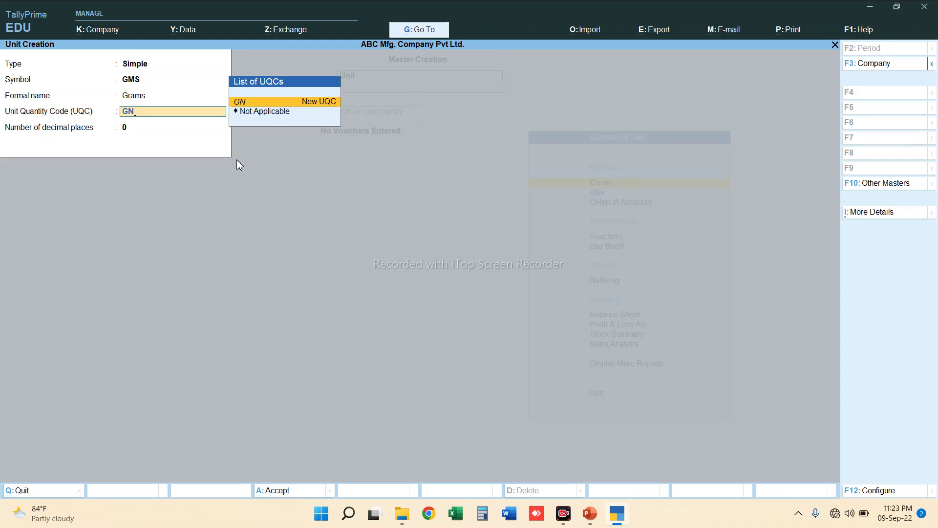
{"action": "key", "text": "BackSpace"}
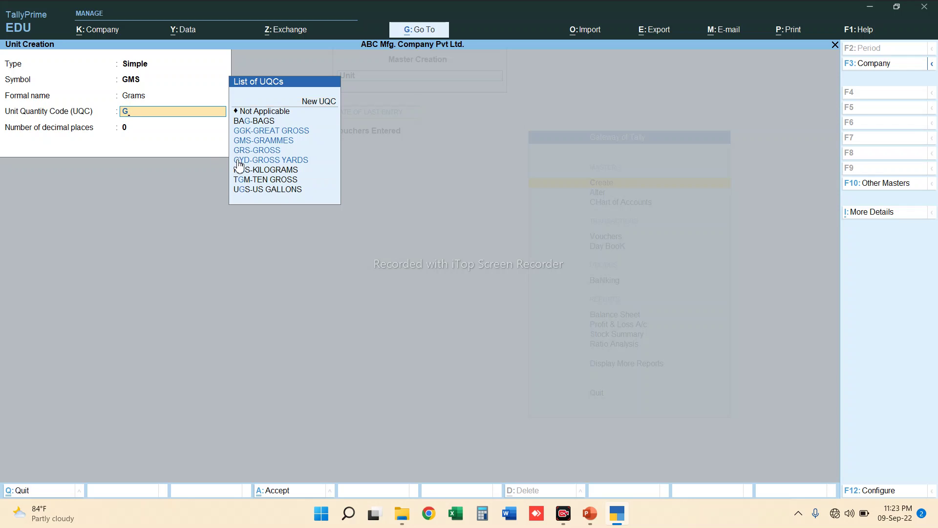
{"action": "type", "text": "MS"}
{"action": "key", "text": "Return"}
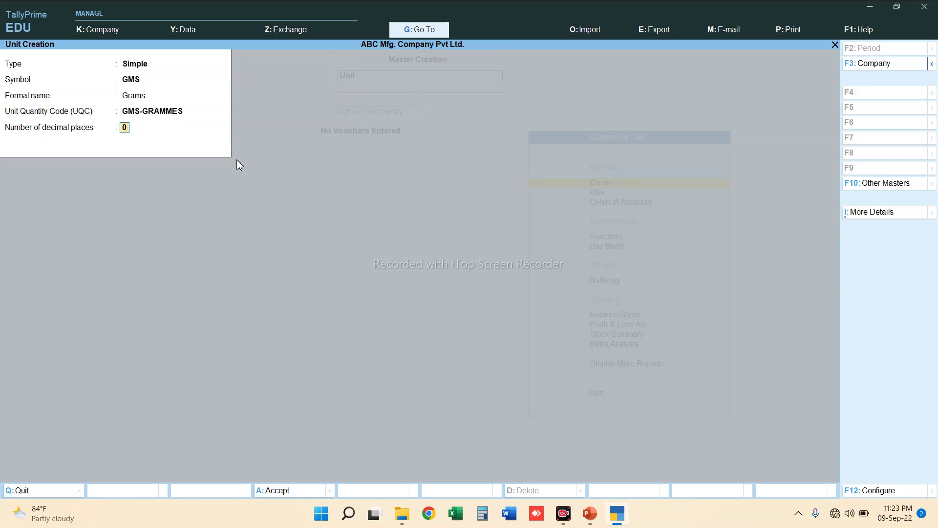
{"action": "key", "text": "Return"}
{"action": "key", "text": "Return"}
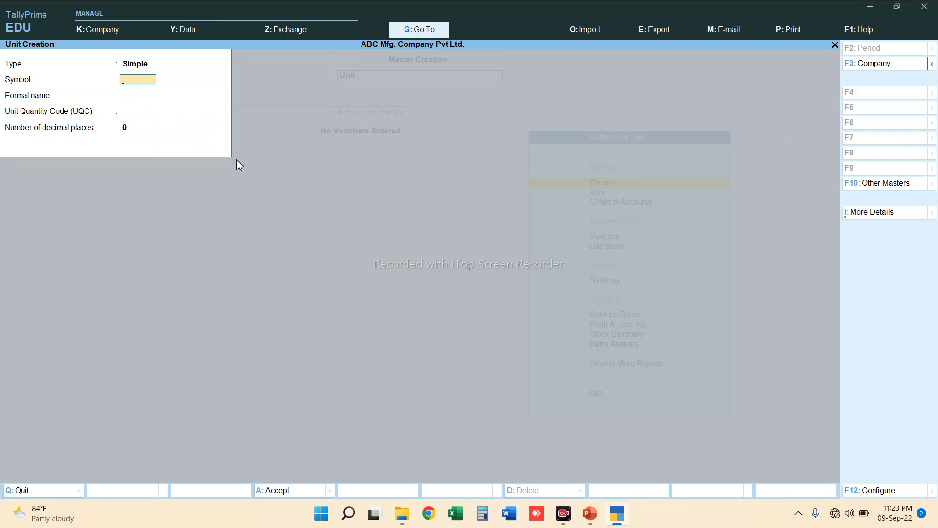
Create the compound unit KGS of 1,000 GMS and leave the unit creation form
{"action": "key", "text": "BackSpace"}
{"action": "key", "text": "Up"}
{"action": "key", "text": "Return"}
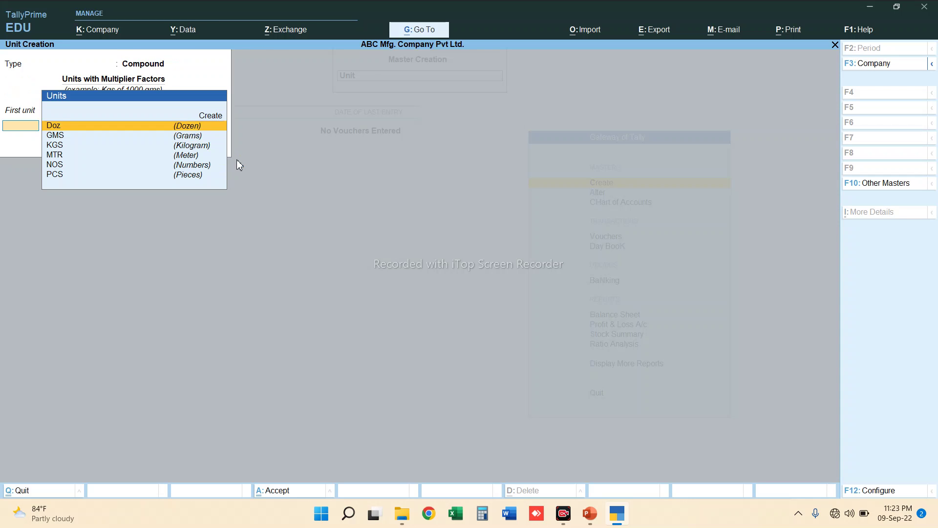
{"action": "key", "text": "Down"}
{"action": "key", "text": "Down"}
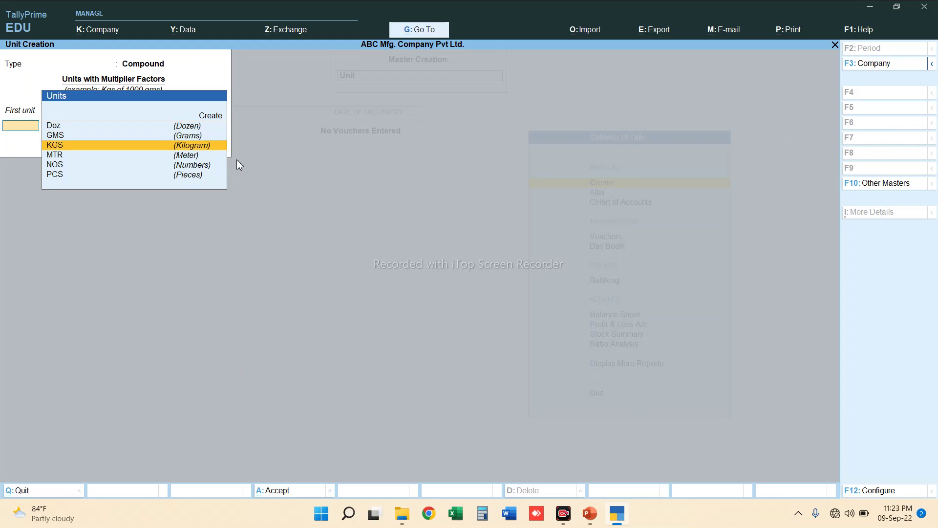
{"action": "key", "text": "Return"}
{"action": "type", "text": "1000"}
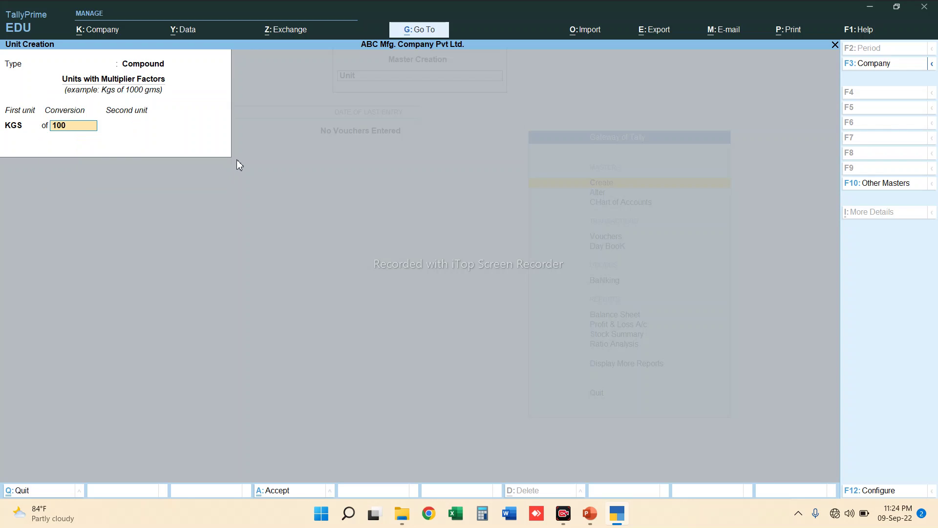
{"action": "key", "text": "Return"}
{"action": "key", "text": "Down"}
{"action": "key", "text": "Down"}
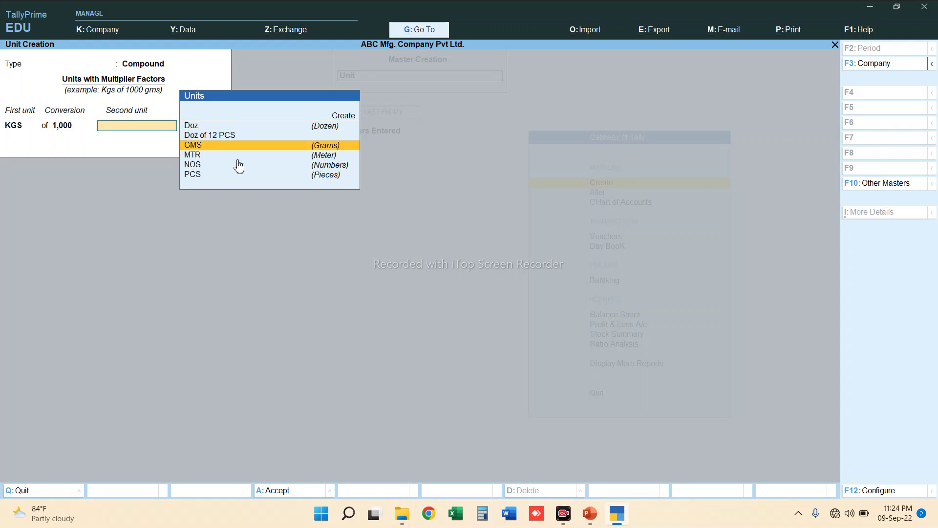
{"action": "key", "text": "Return"}
{"action": "key", "text": "Return"}
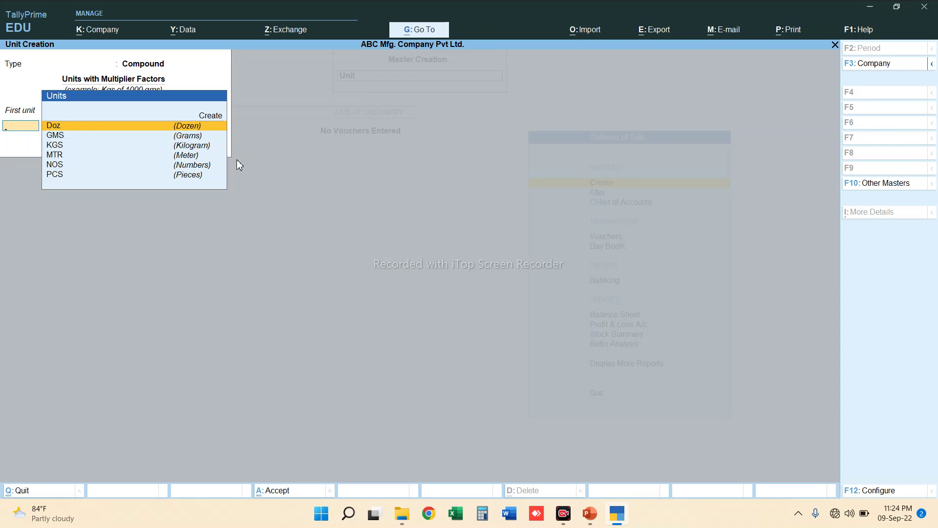
{"action": "key", "text": "Escape"}
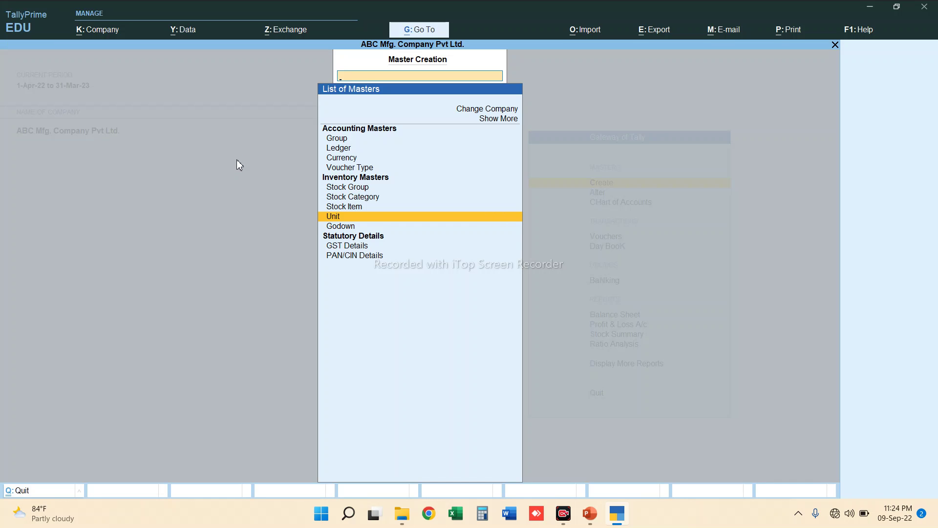